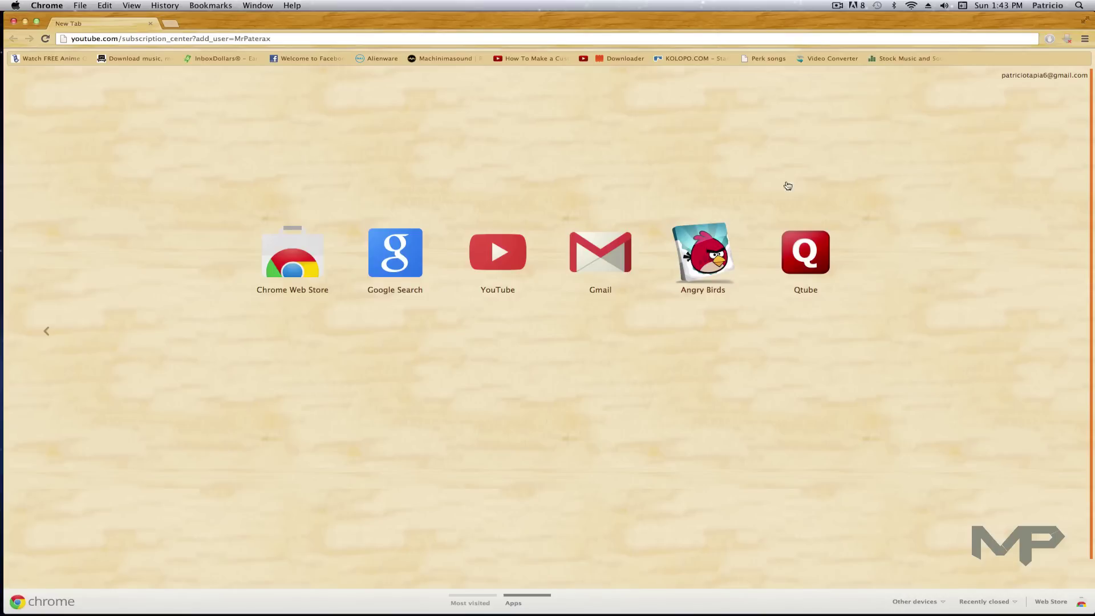
# Reselect the subscription-center link in the address bar, leaving the caret at its end.
pyautogui.click(287, 43)
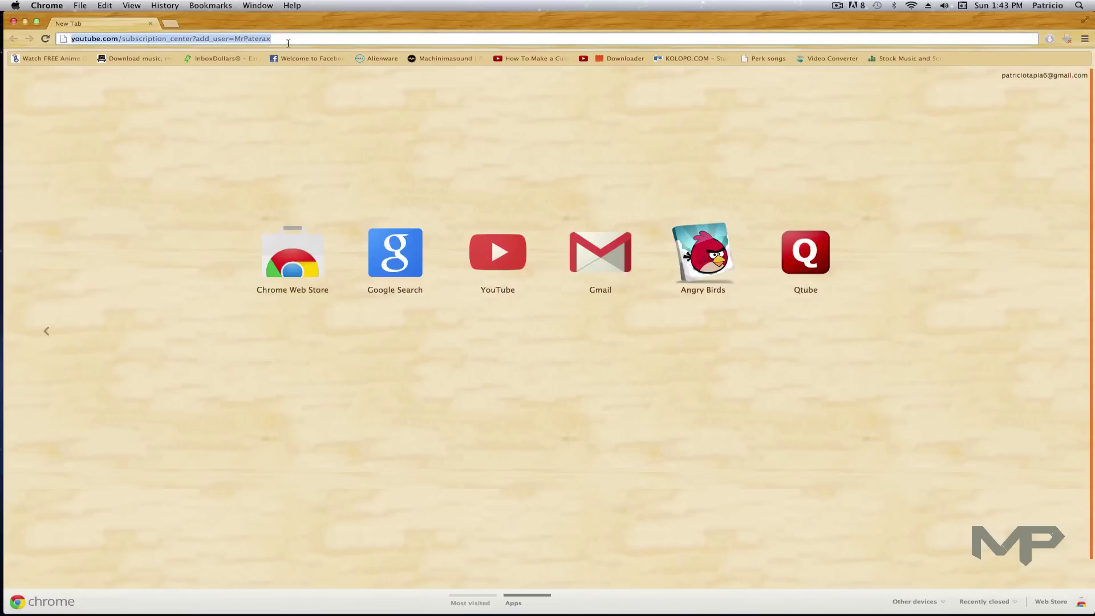
pyautogui.click(103, 93)
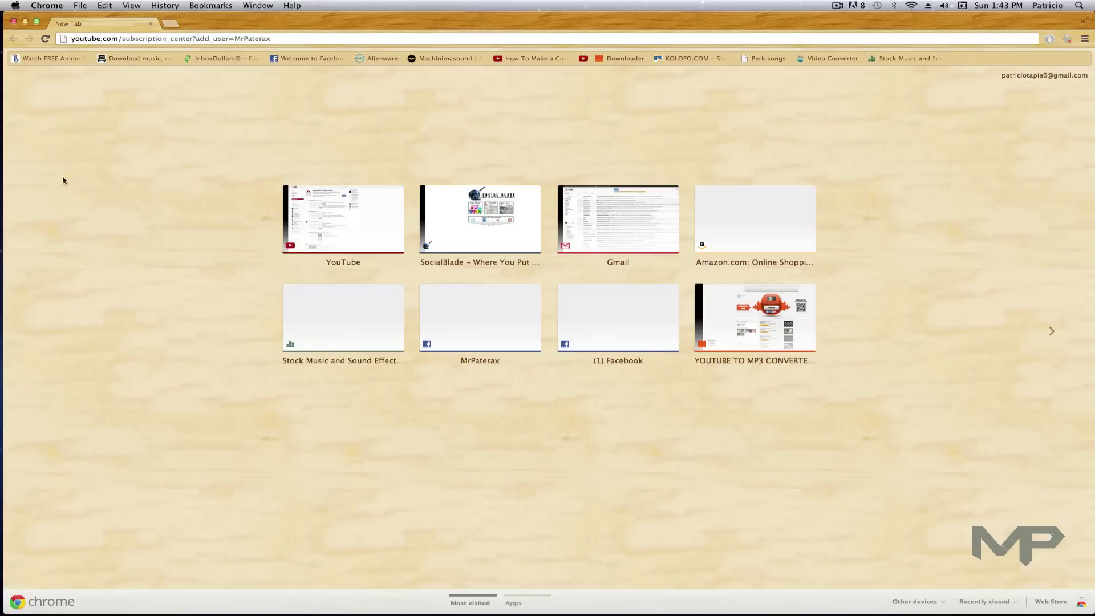
pyautogui.click(74, 39)
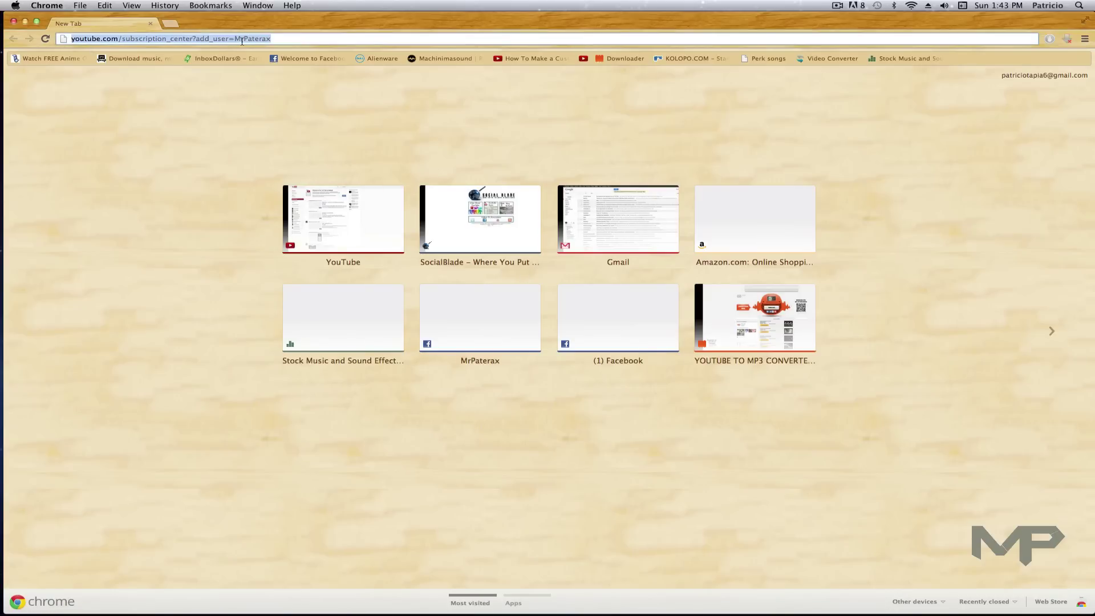
pyautogui.click(301, 40)
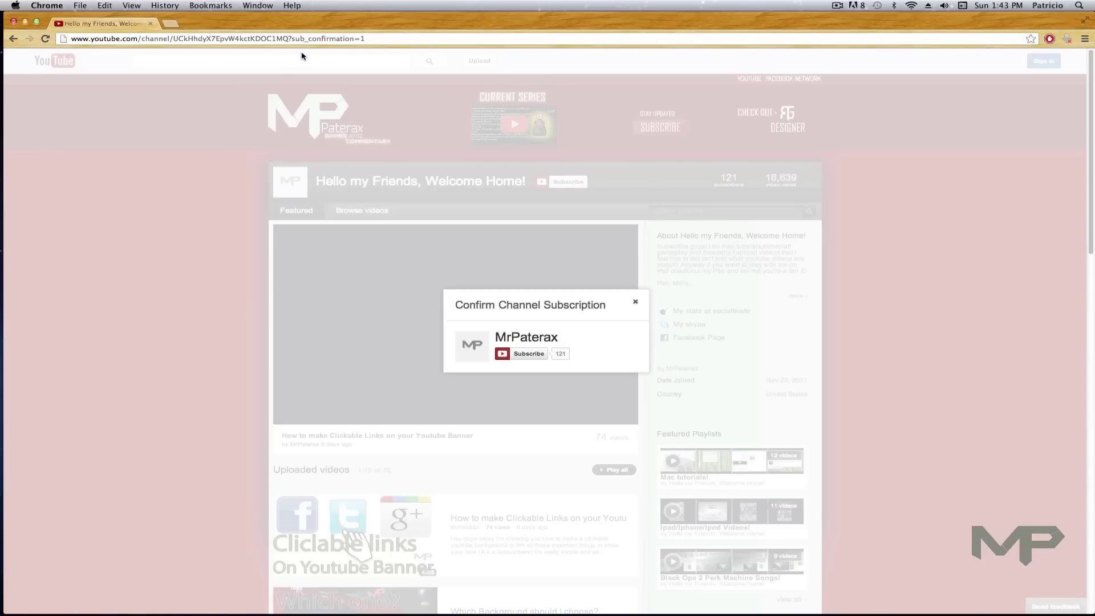
# Dismiss the subscription pop-up and retype 'MrPaterax' at the end of the link.
pyautogui.click(635, 302)
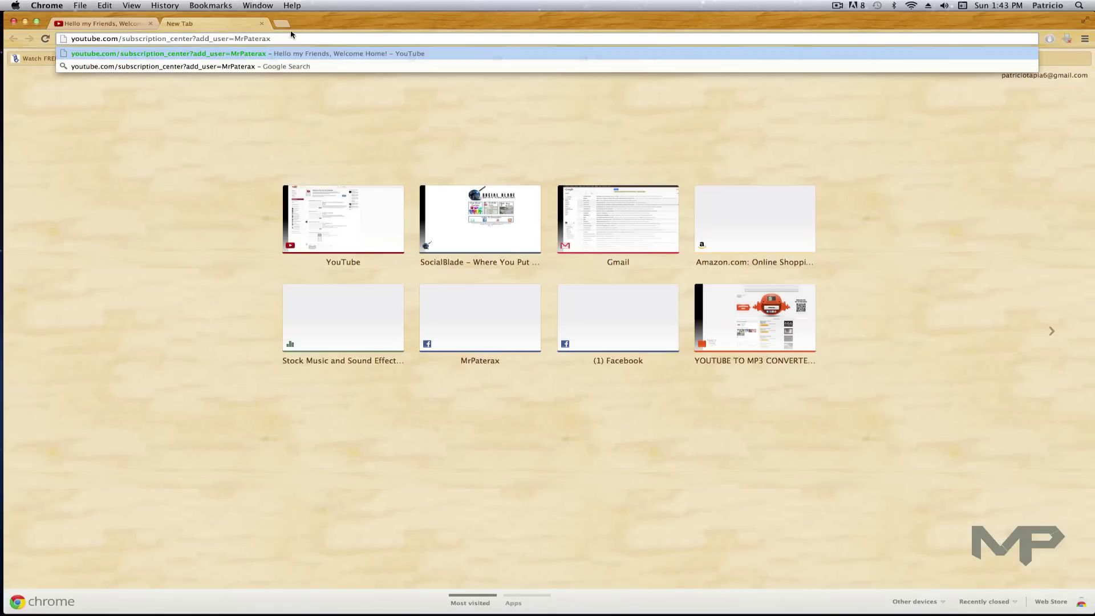
pyautogui.press('BackSpace')
pyautogui.press('BackSpace')
pyautogui.press('BackSpace')
pyautogui.press('BackSpace')
pyautogui.press('BackSpace')
pyautogui.press('BackSpace')
pyautogui.press('BackSpace')
pyautogui.press('BackSpace')
pyautogui.press('BackSpace')
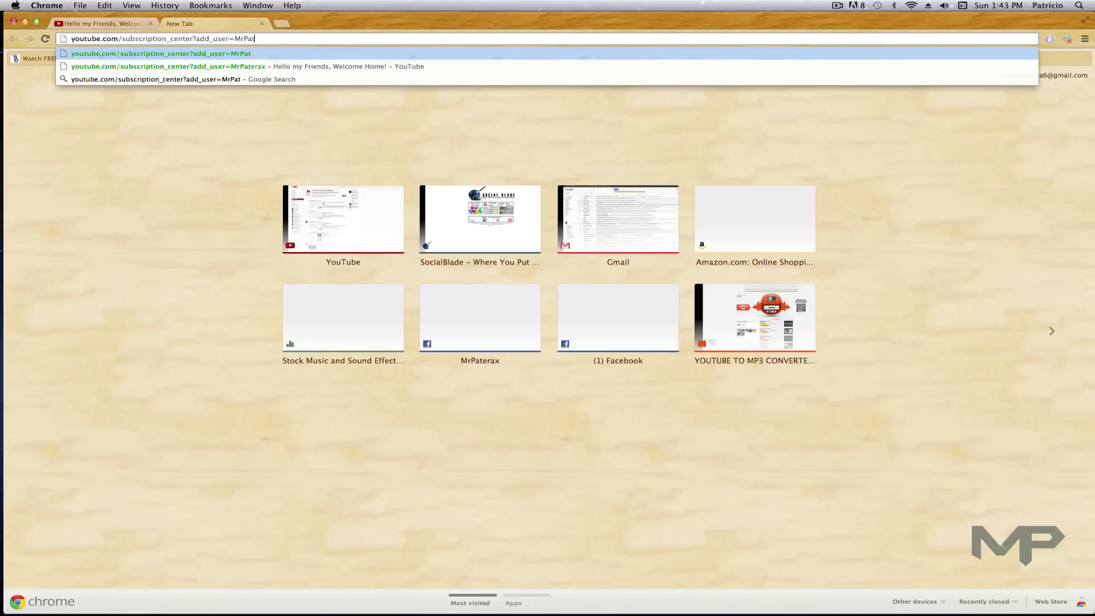
pyautogui.write('MrPaterax')
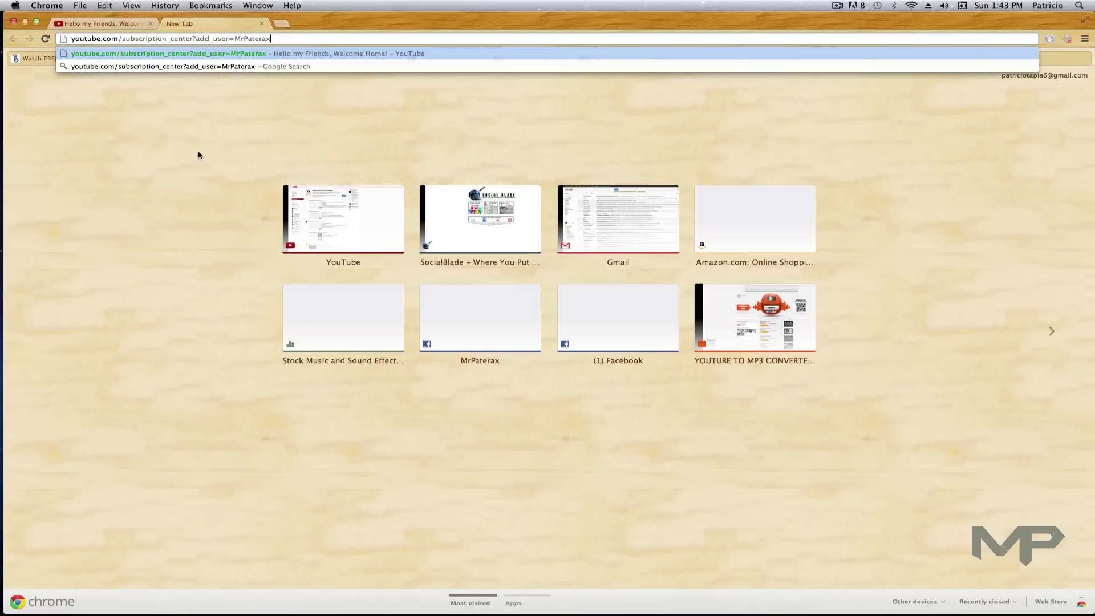
# Reload the channel page to bring back the confirmation pop-up, then dismiss it.
pyautogui.click(96, 23)
pyautogui.click(672, 124)
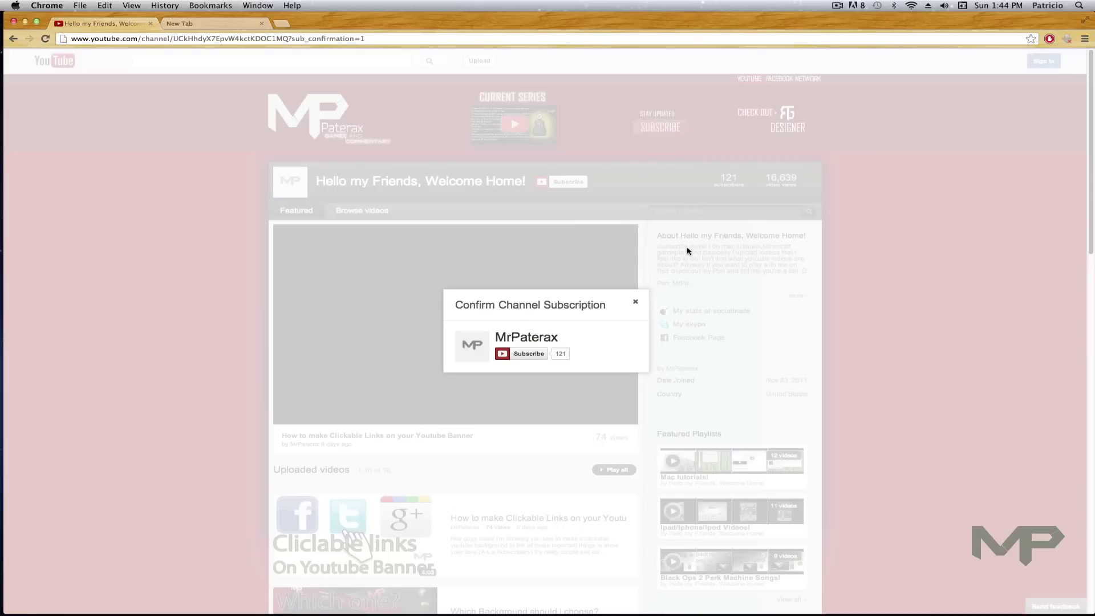
pyautogui.click(635, 301)
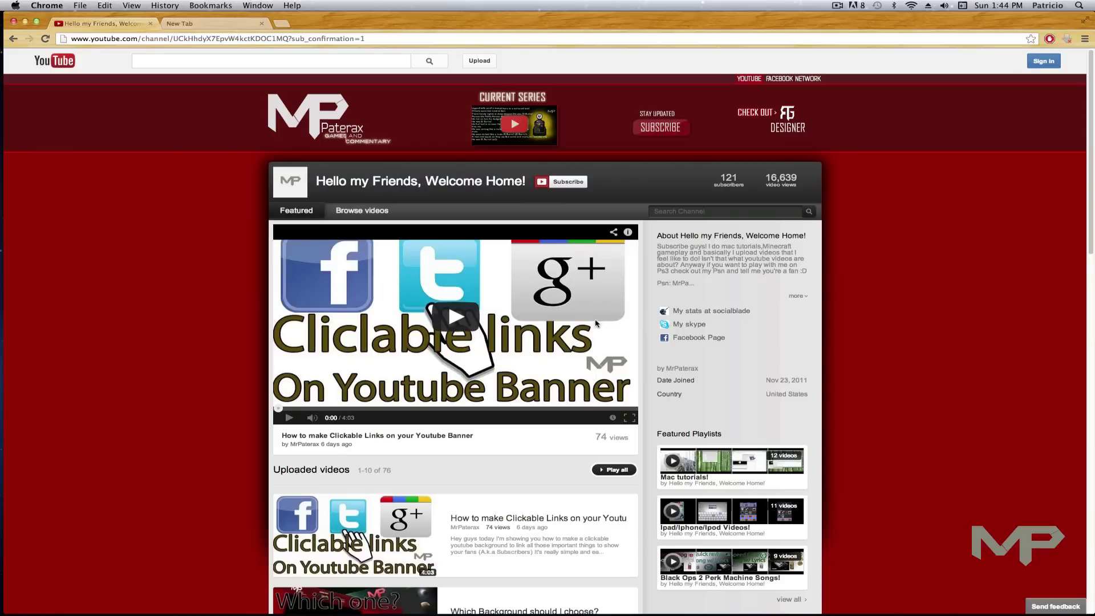
# Load the subscription-center link in the new tab, retrying it once.
pyautogui.click(209, 29)
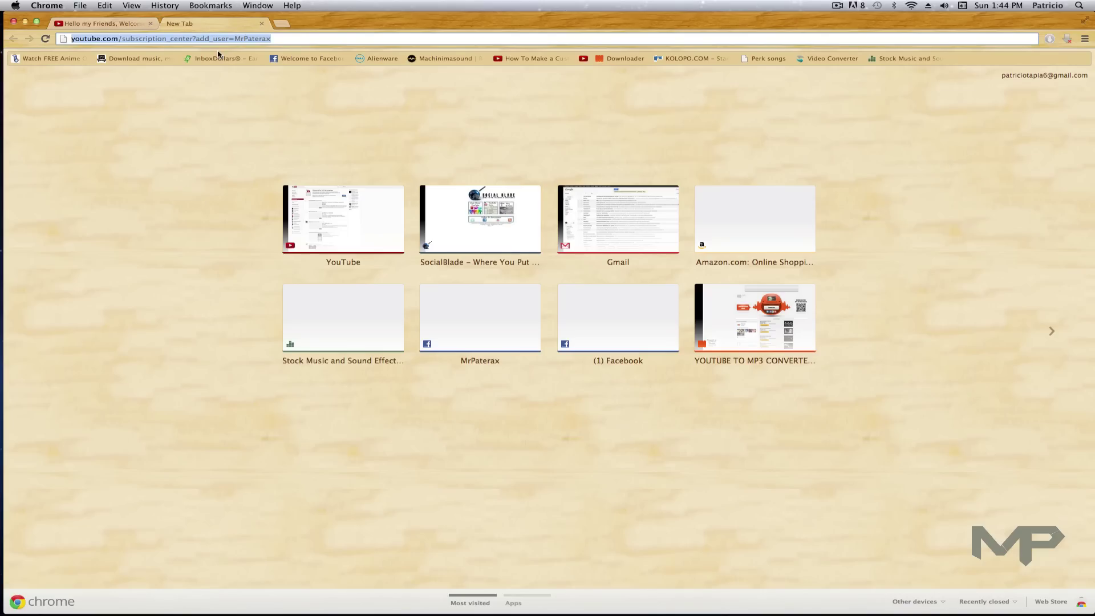
pyautogui.click(309, 38)
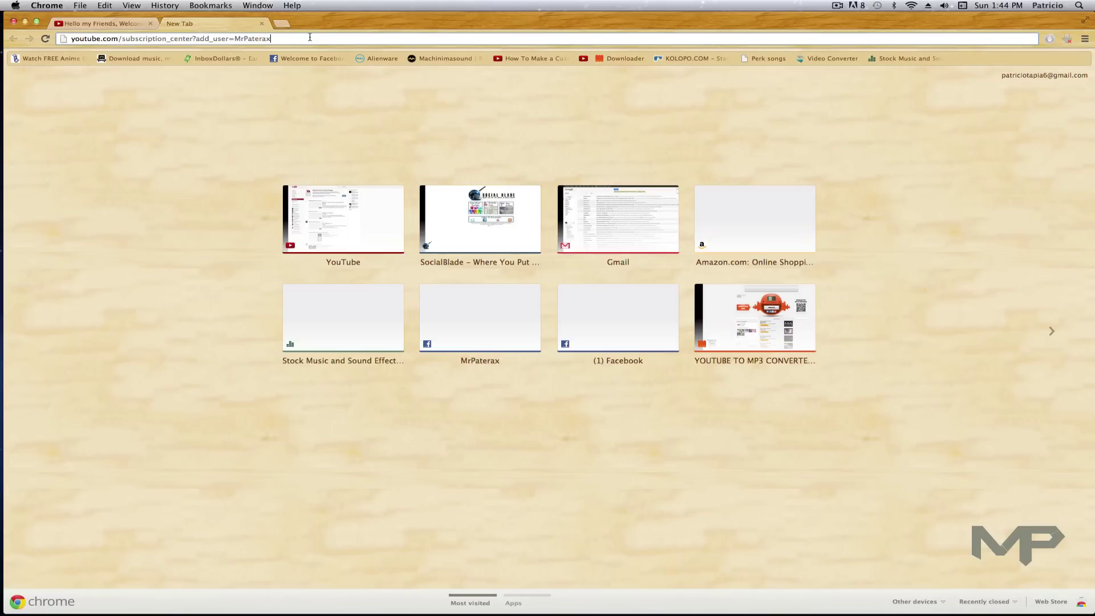
pyautogui.press('Return')
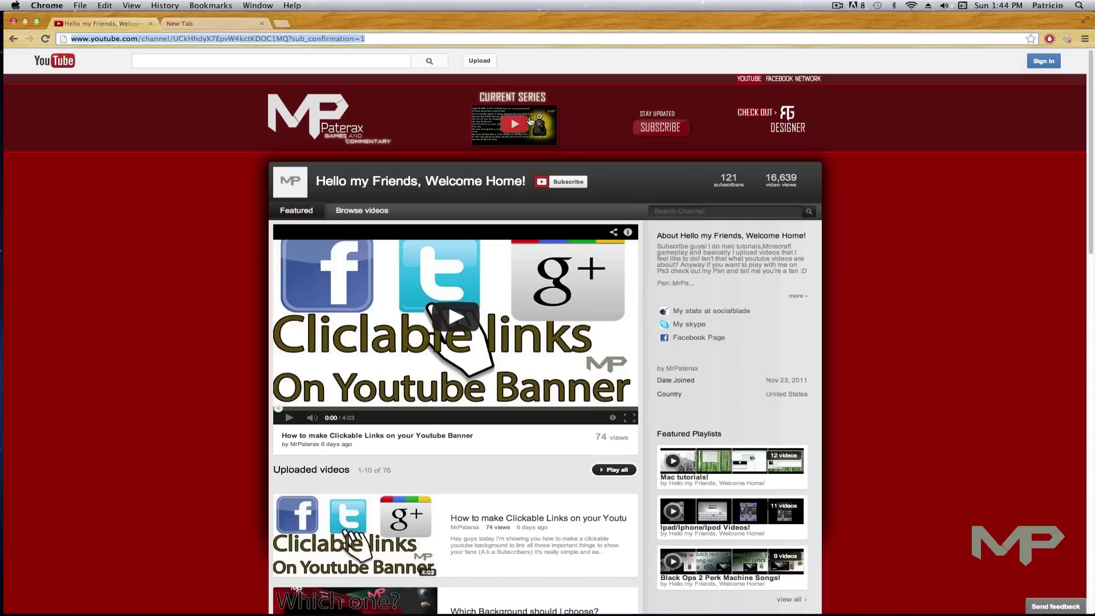
pyautogui.scroll(-3, 450, 320)
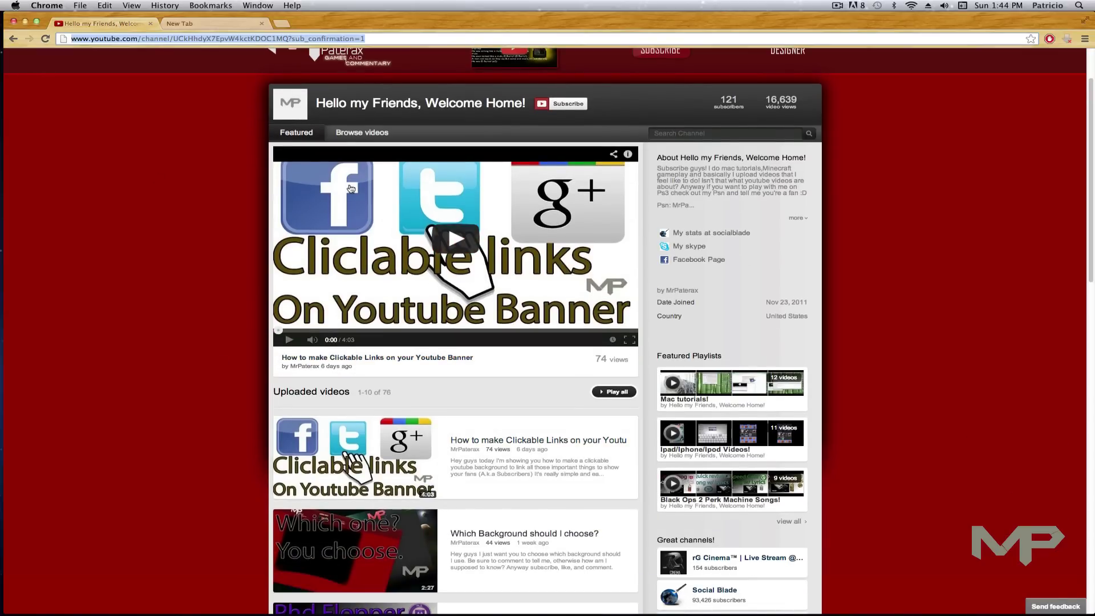
pyautogui.click(194, 25)
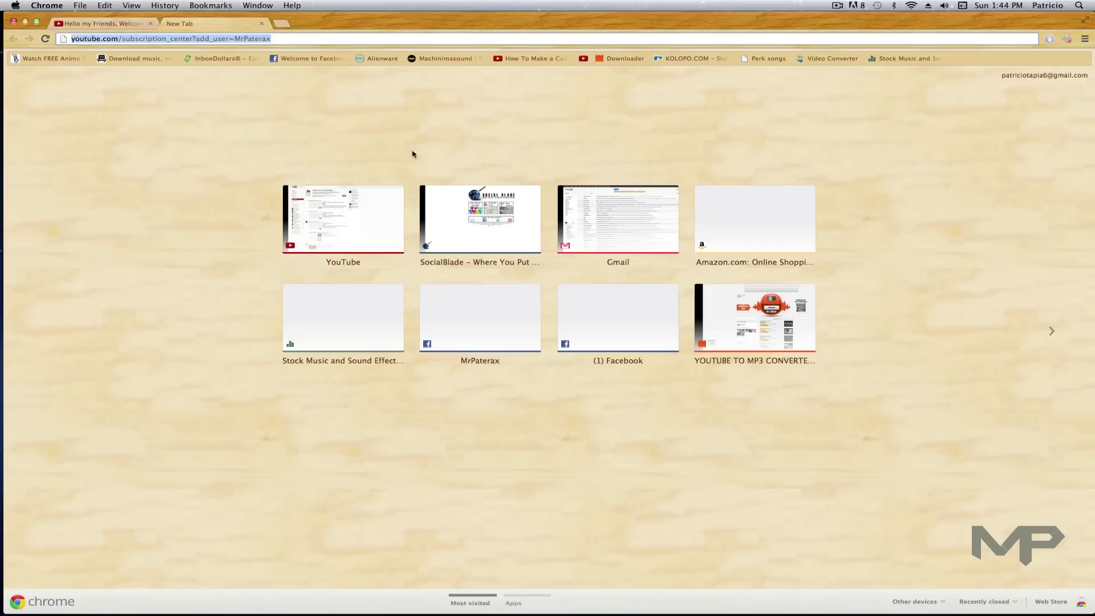
pyautogui.click(379, 39)
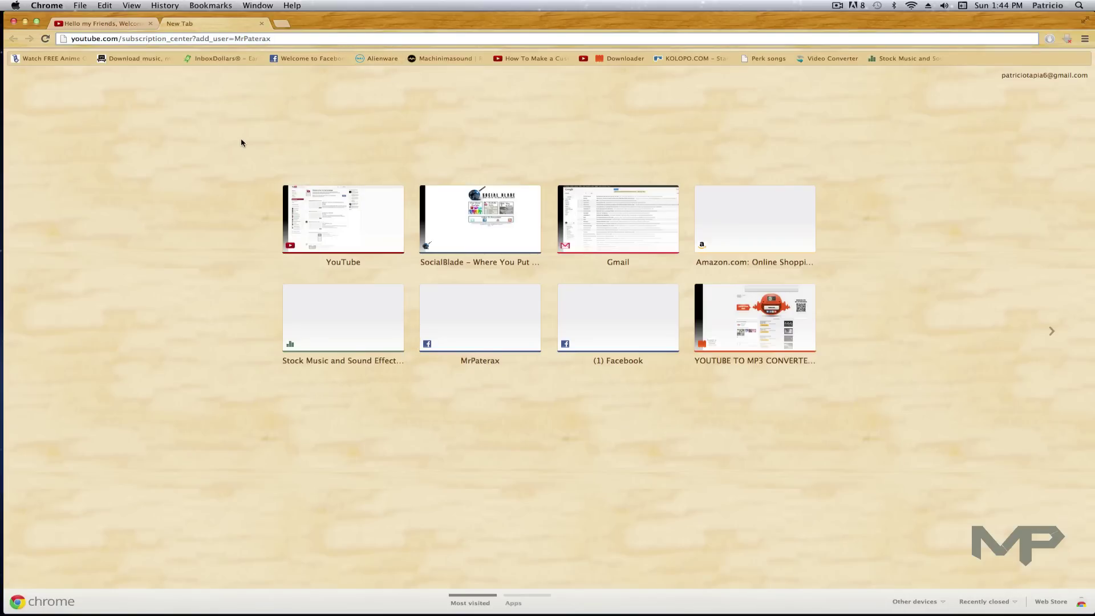
pyautogui.press('Return')
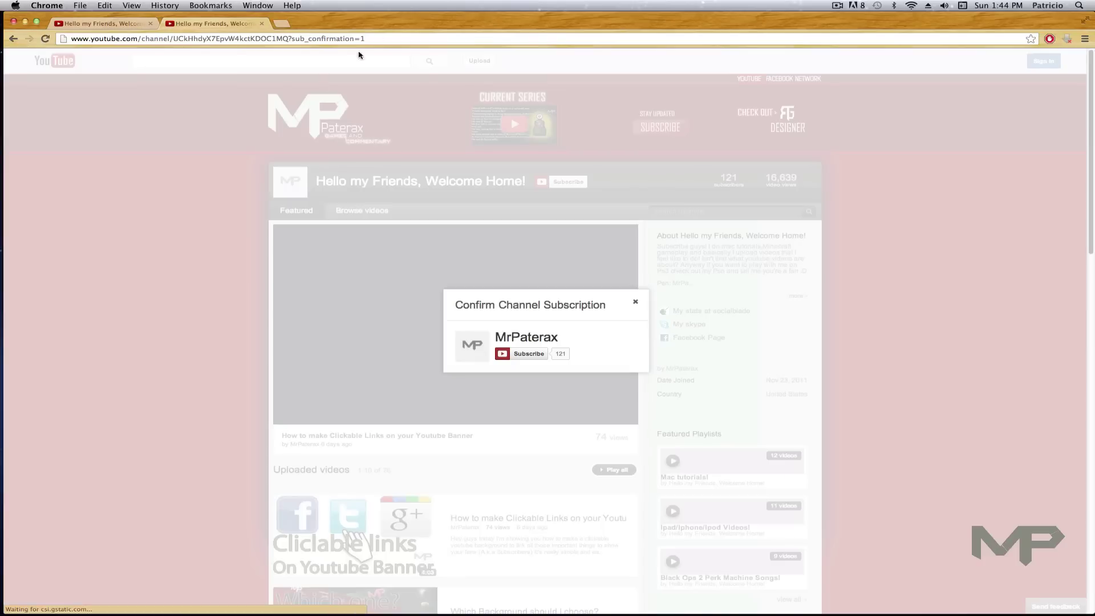
# Copy the channel page's address, test-paste it in a new tab, then close that tab.
pyautogui.click(439, 35)
pyautogui.hotkey('ctrl', 'c')
pyautogui.rightClick(442, 35)
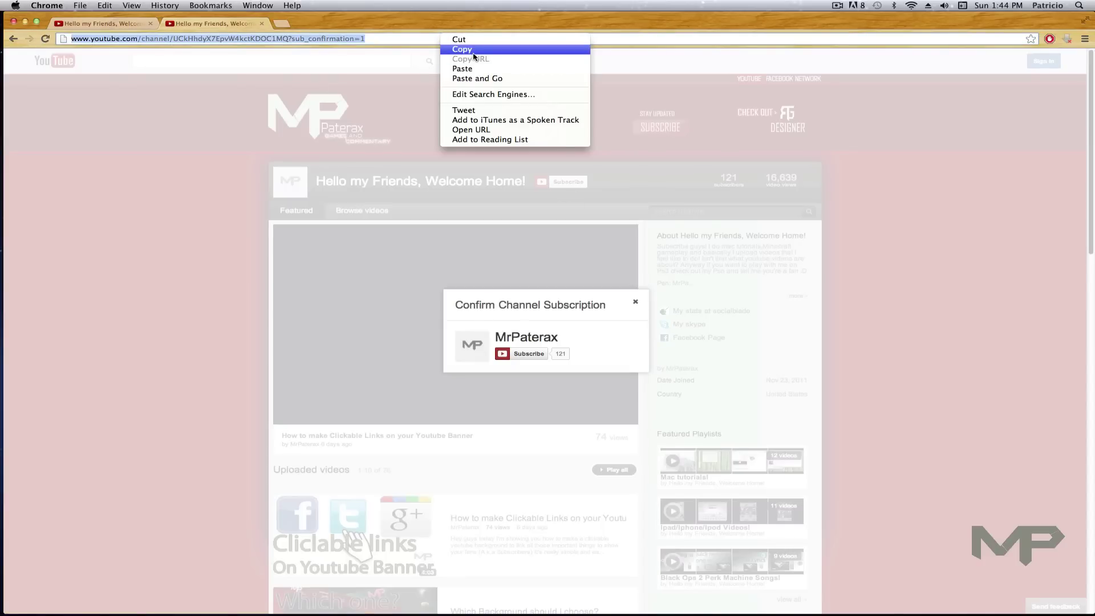
pyautogui.click(473, 52)
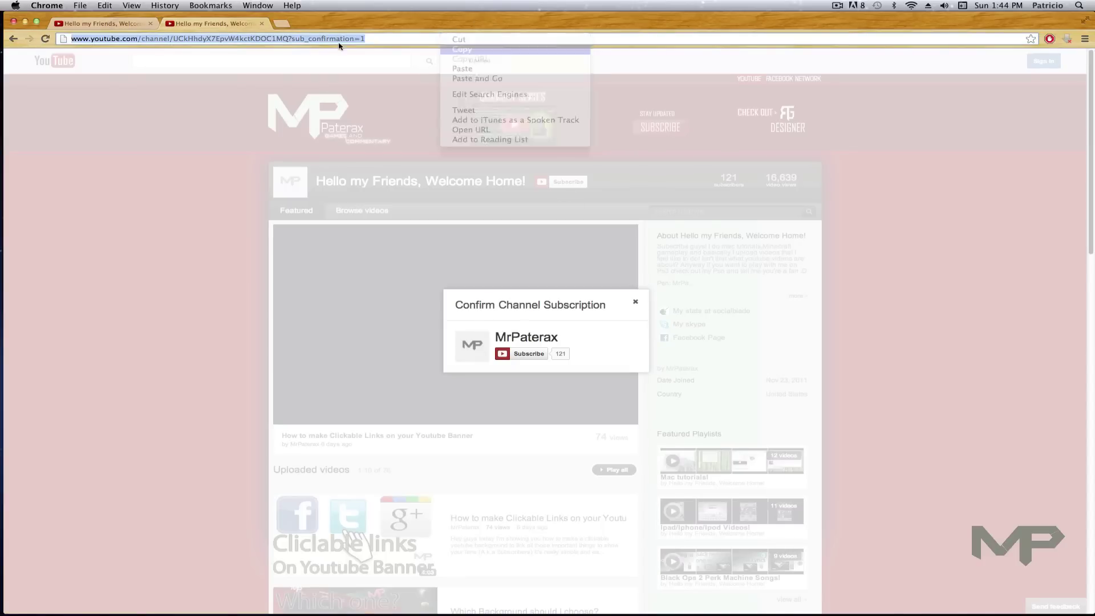
pyautogui.click(281, 24)
pyautogui.rightClick(293, 38)
pyautogui.click(311, 72)
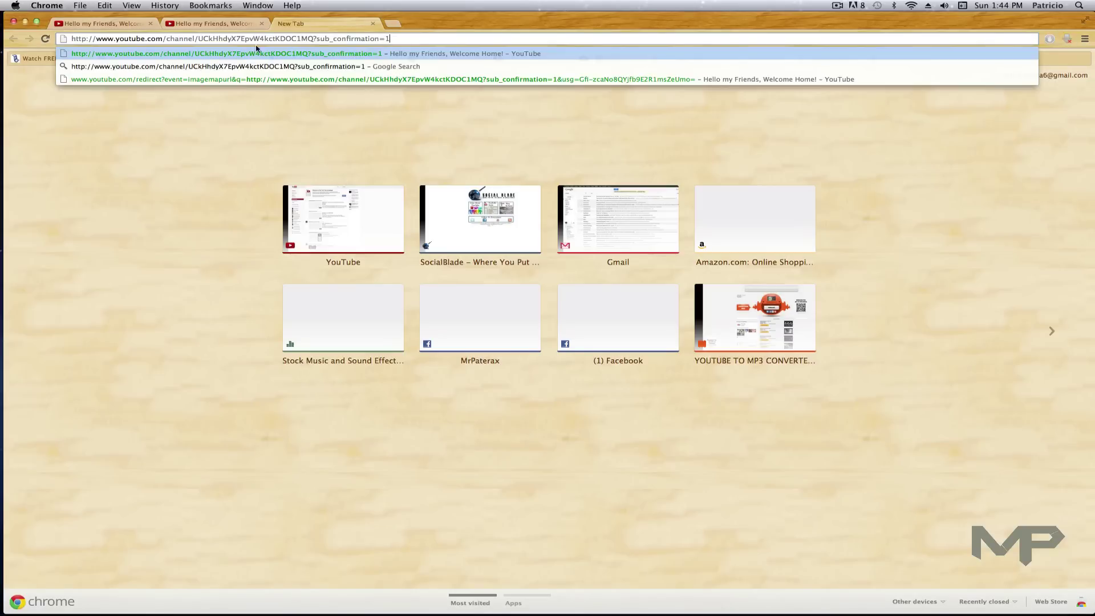
pyautogui.click(374, 24)
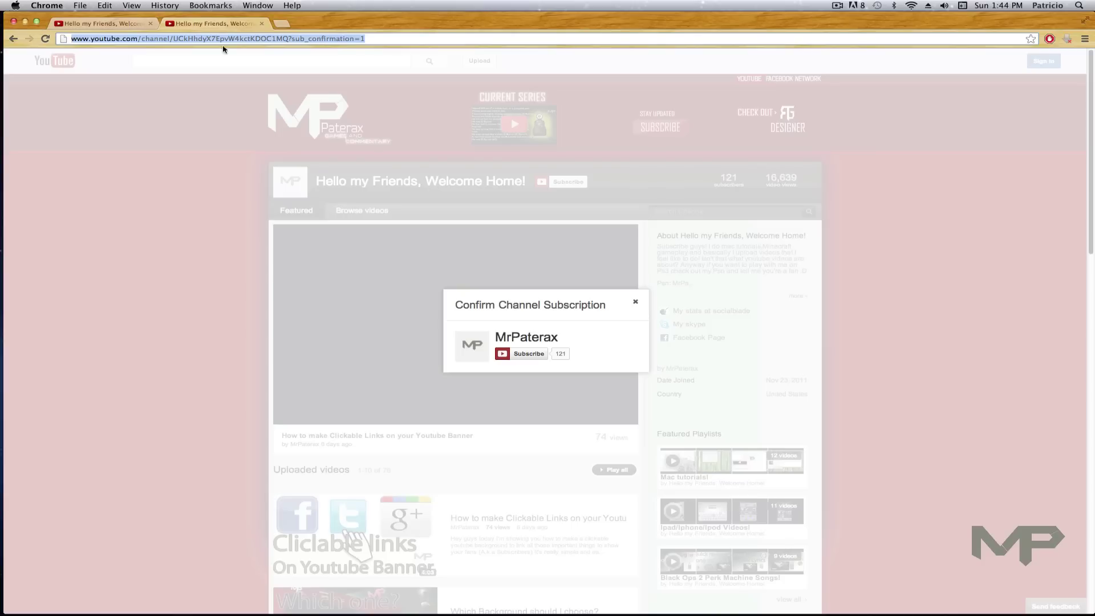
# Open the suggested subscription-center link from 'yo' in the new tabs.
pyautogui.click(282, 25)
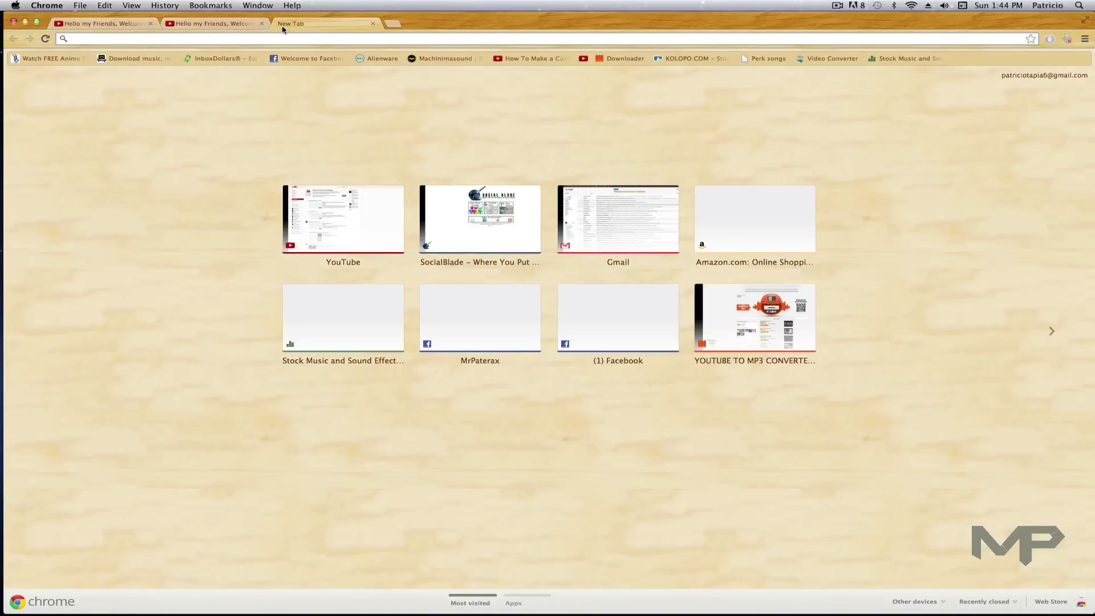
pyautogui.write('youtube.com')
pyautogui.press('Down')
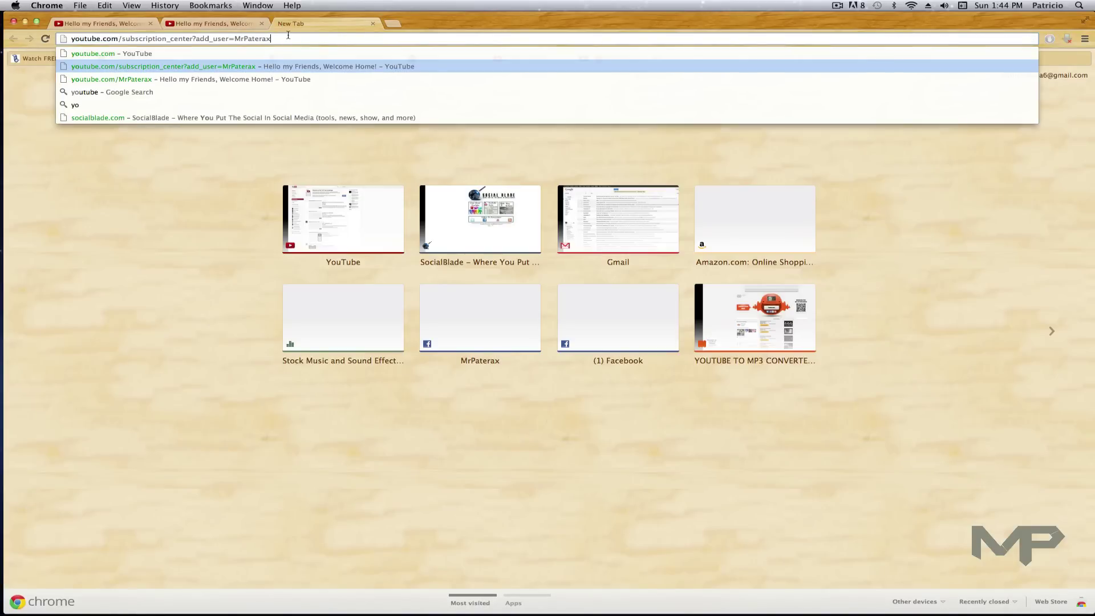
pyautogui.press('Return')
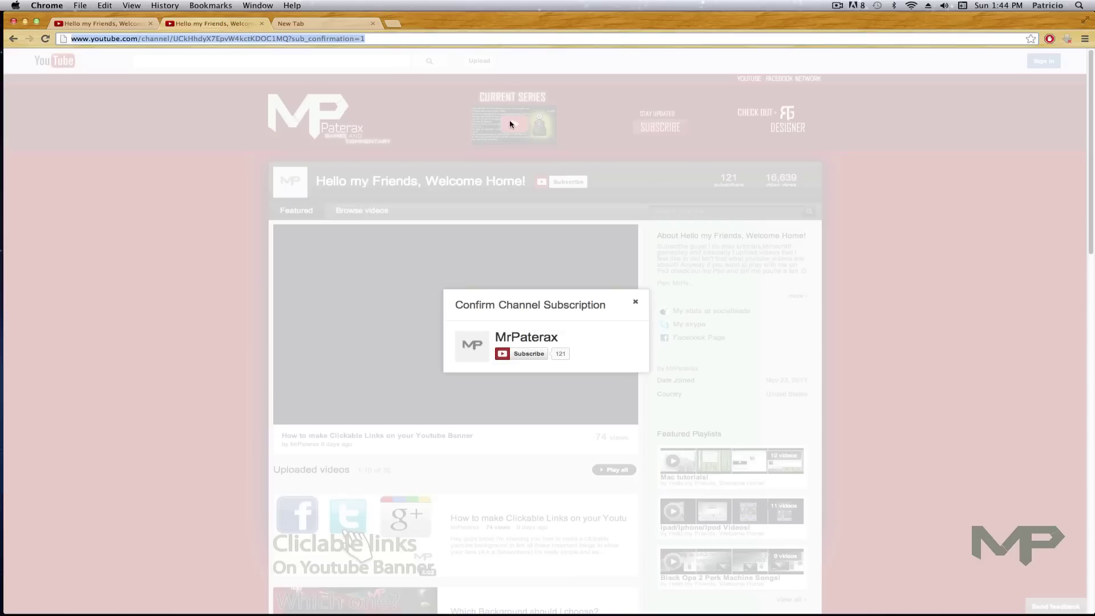
pyautogui.click(322, 25)
pyautogui.press('Return')
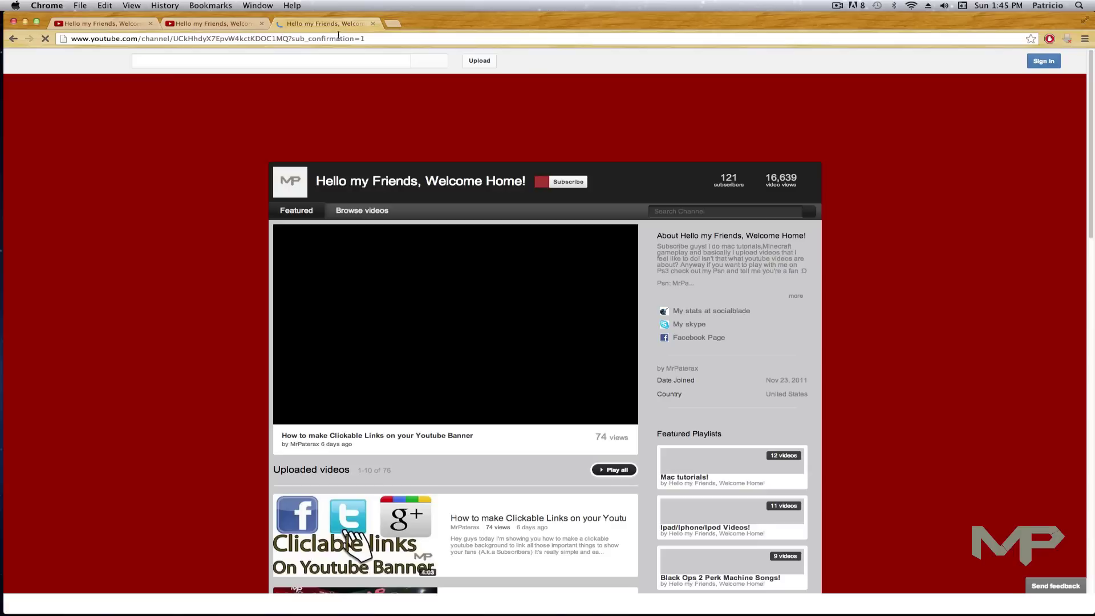
# Copy the resulting sub_confirmation=1 channel address and close the second and third tabs.
pyautogui.click(341, 39)
pyautogui.rightClick(344, 39)
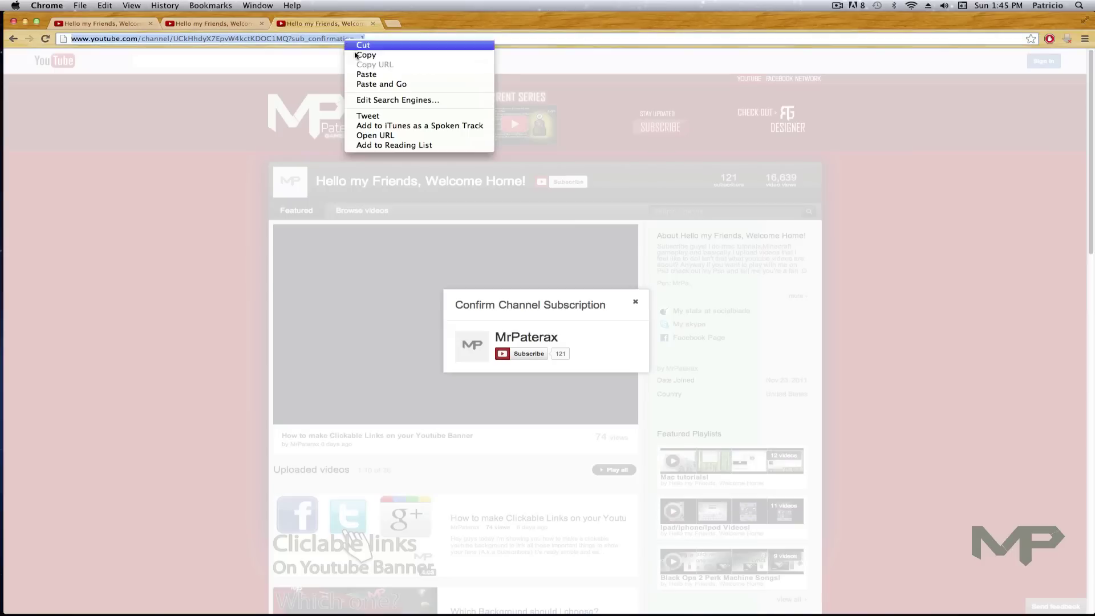
pyautogui.click(366, 55)
pyautogui.click(373, 23)
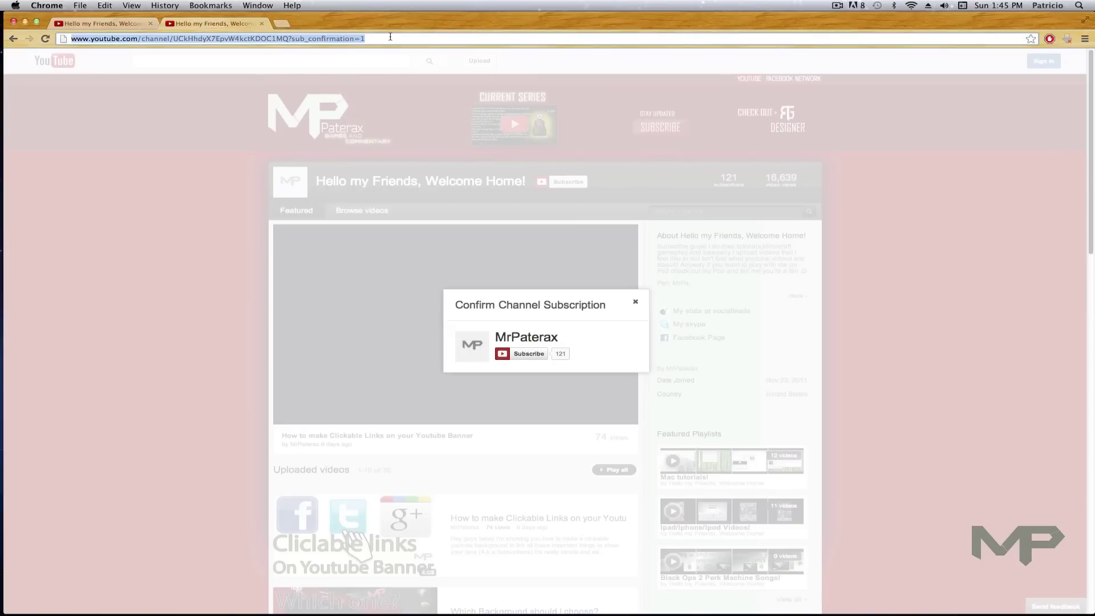
pyautogui.click(261, 23)
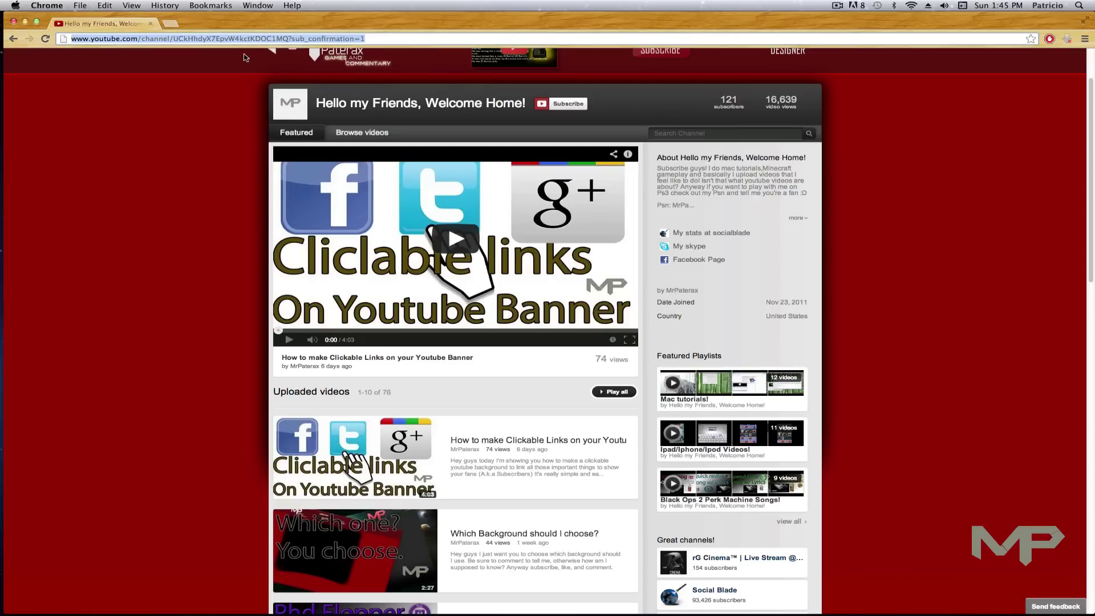
pyautogui.scroll(3, 246, 57)
pyautogui.click(97, 307)
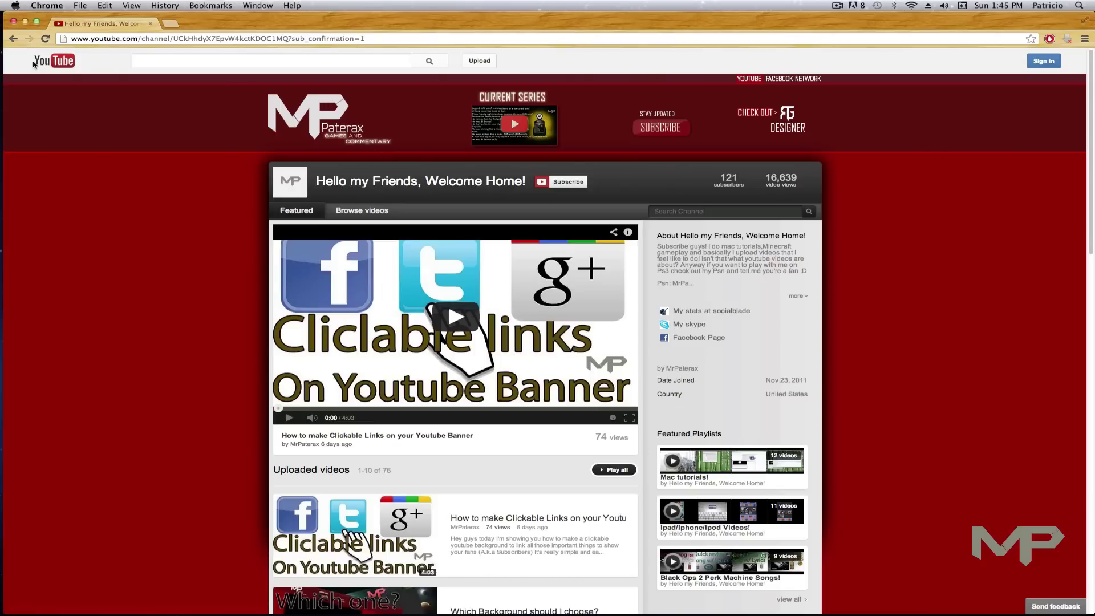
# Return to youtube.com via the YouTube logo in the header.
pyautogui.click(52, 64)
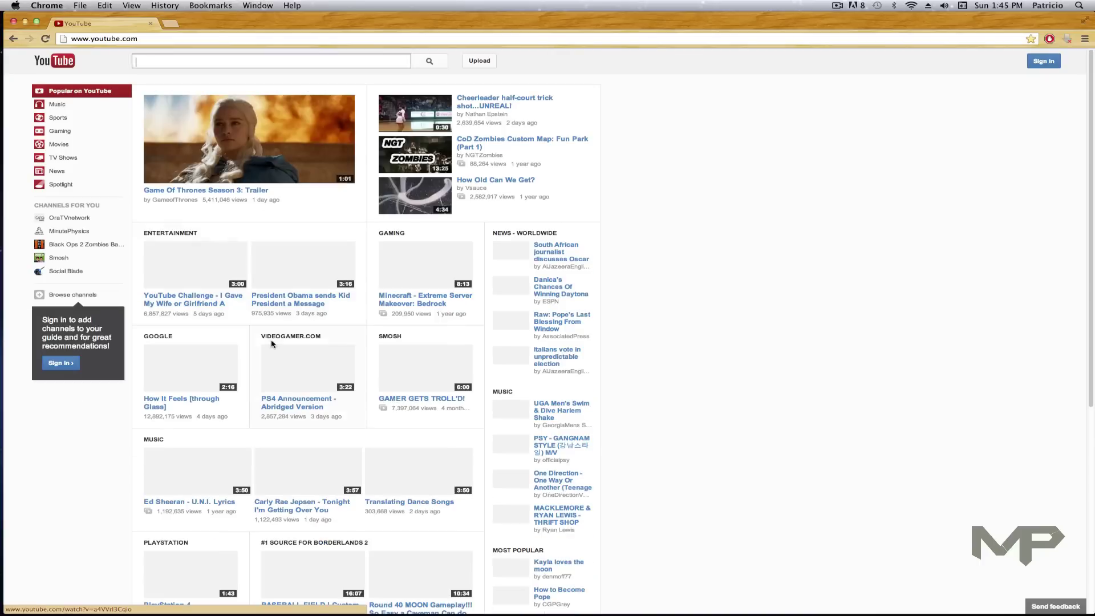